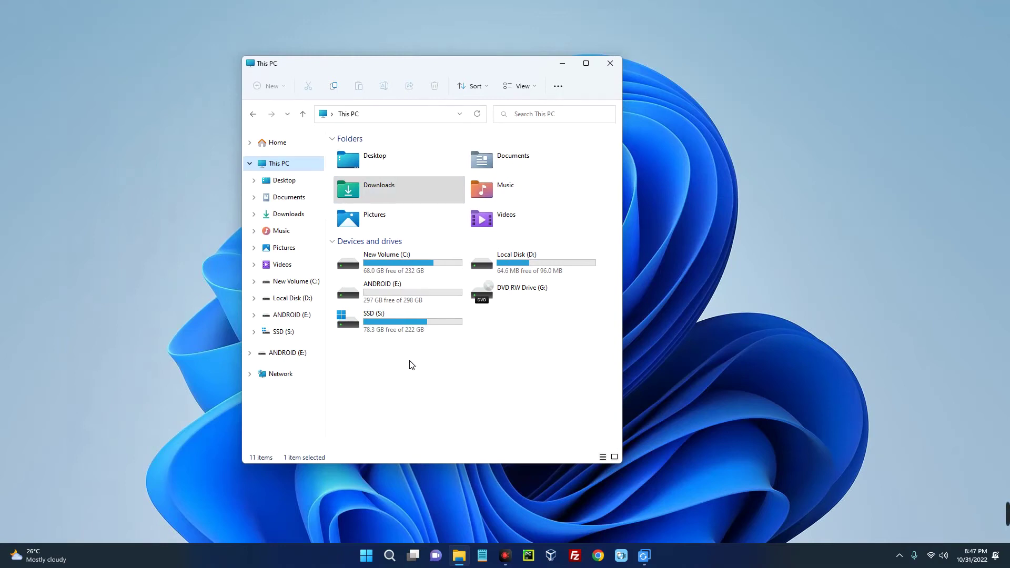
- Compare drive sizes in This PC: SSD (S:), New Volume (C:) and the larger ANDROID (E:)
{"action": "left_click", "coordinate": [432, 333]}
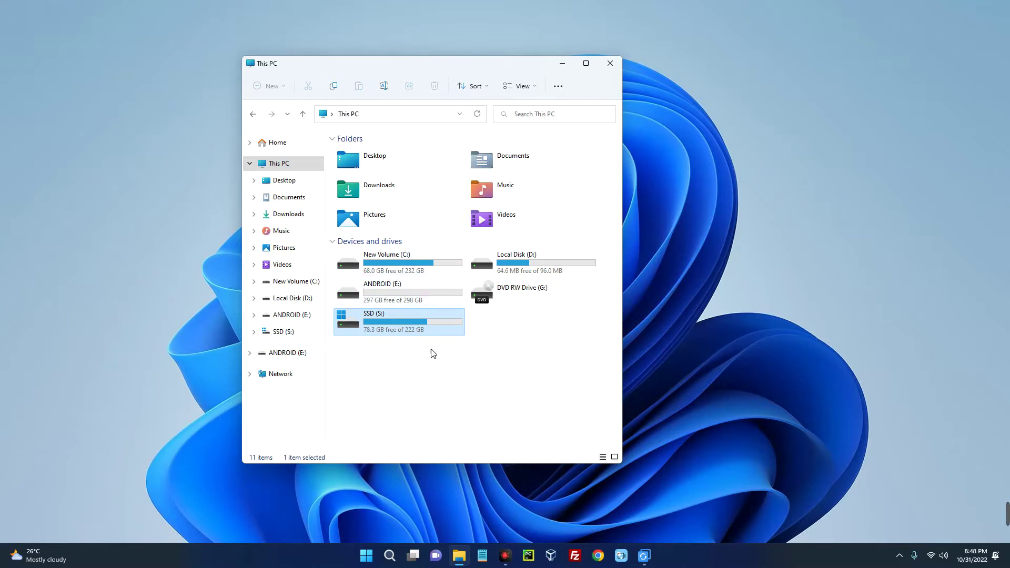
{"action": "left_click", "coordinate": [495, 345]}
{"action": "left_click", "coordinate": [371, 262]}
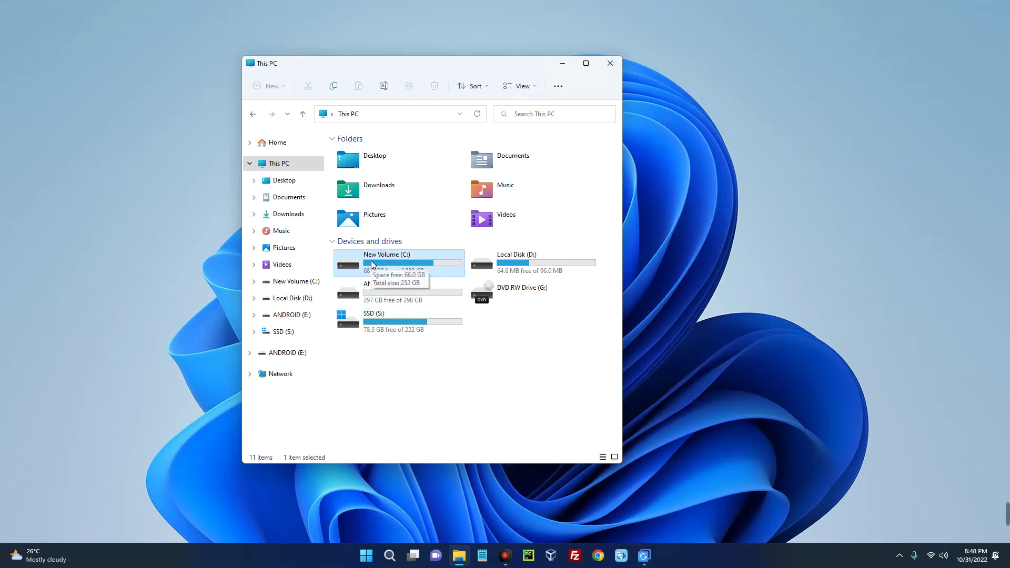
{"action": "left_click", "coordinate": [446, 319]}
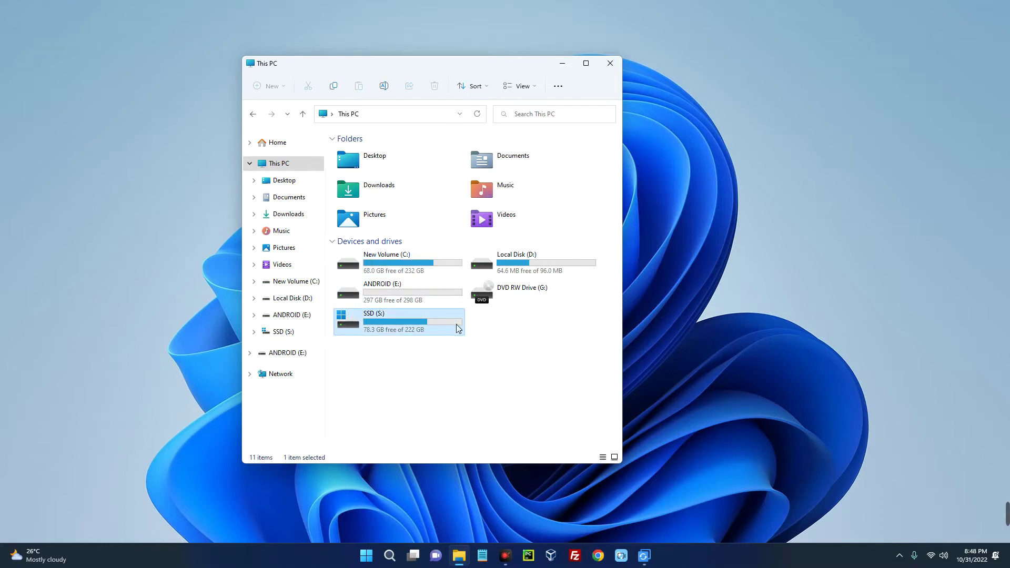
{"action": "left_click", "coordinate": [375, 322]}
{"action": "left_click", "coordinate": [412, 286]}
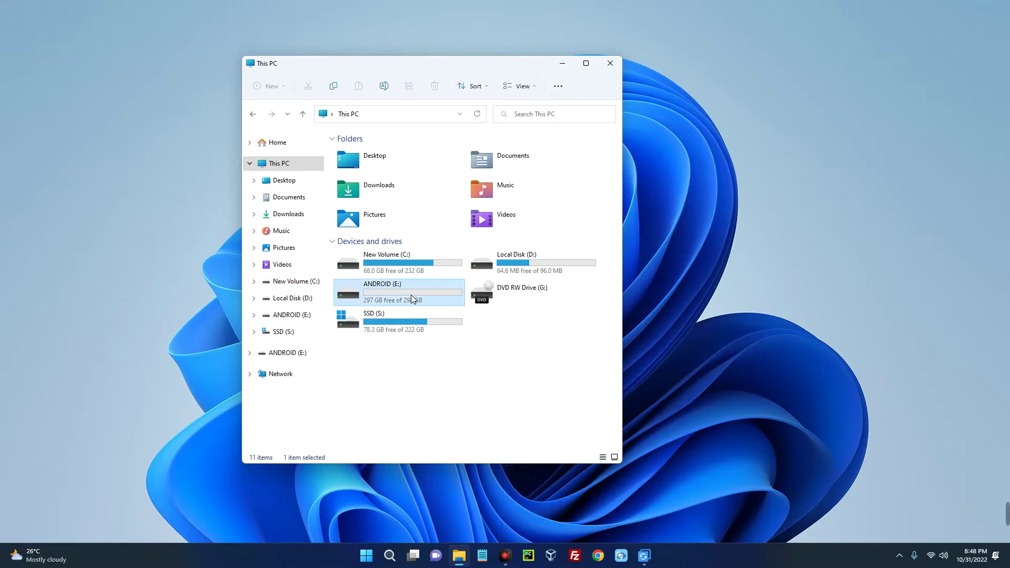
{"action": "left_click", "coordinate": [385, 332]}
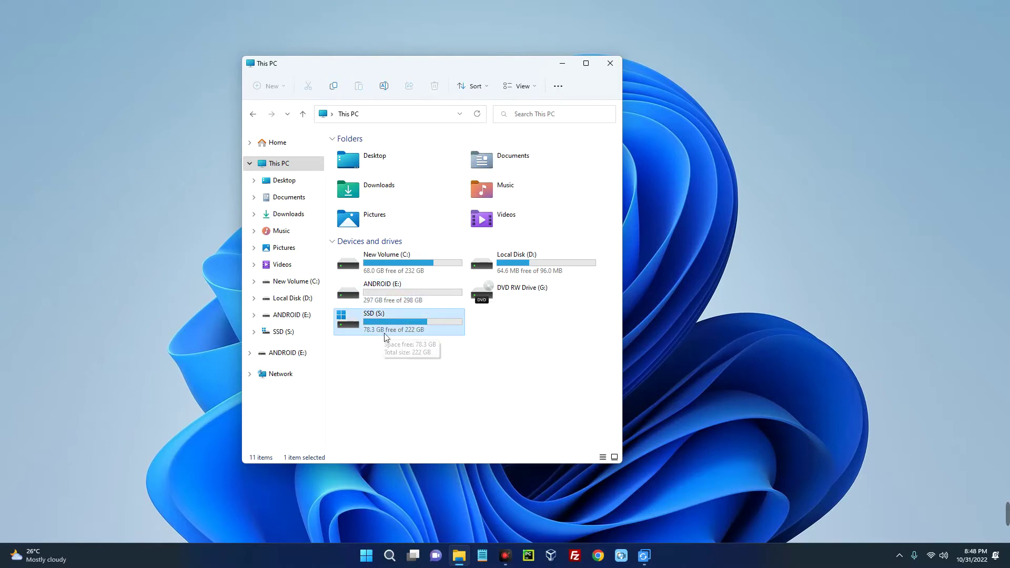
{"action": "left_click", "coordinate": [412, 297]}
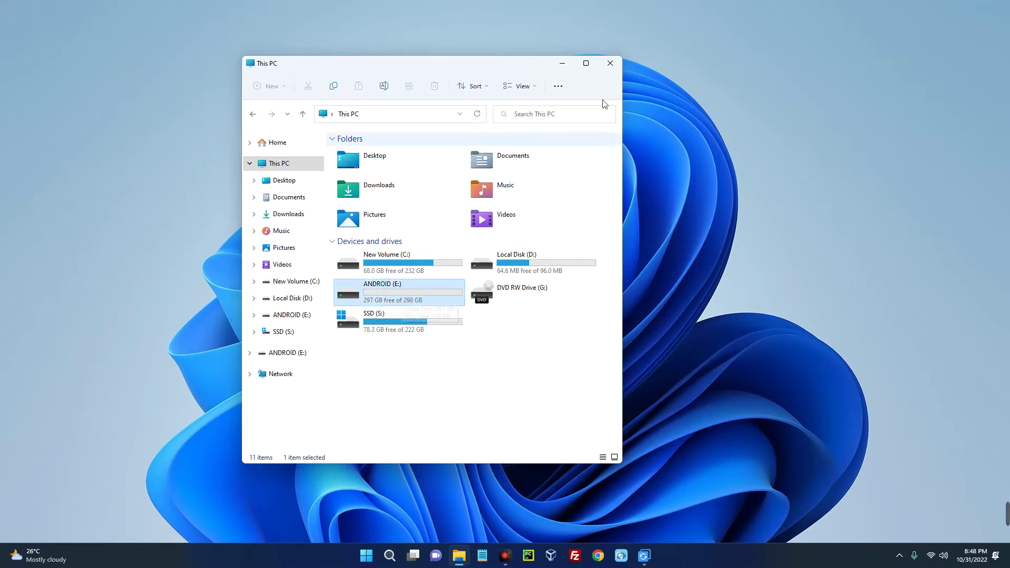
- Close This PC and load ubackup.com in a maximized Chrome, dismissing the Halloween sale popup
{"action": "left_click", "coordinate": [611, 64]}
{"action": "left_click", "coordinate": [603, 558]}
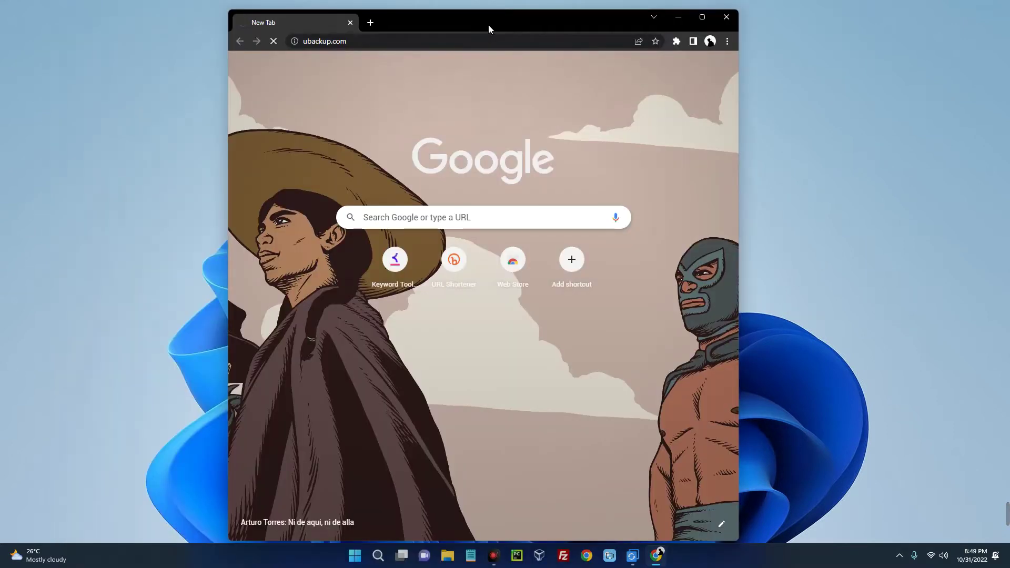
{"action": "key", "text": "Return"}
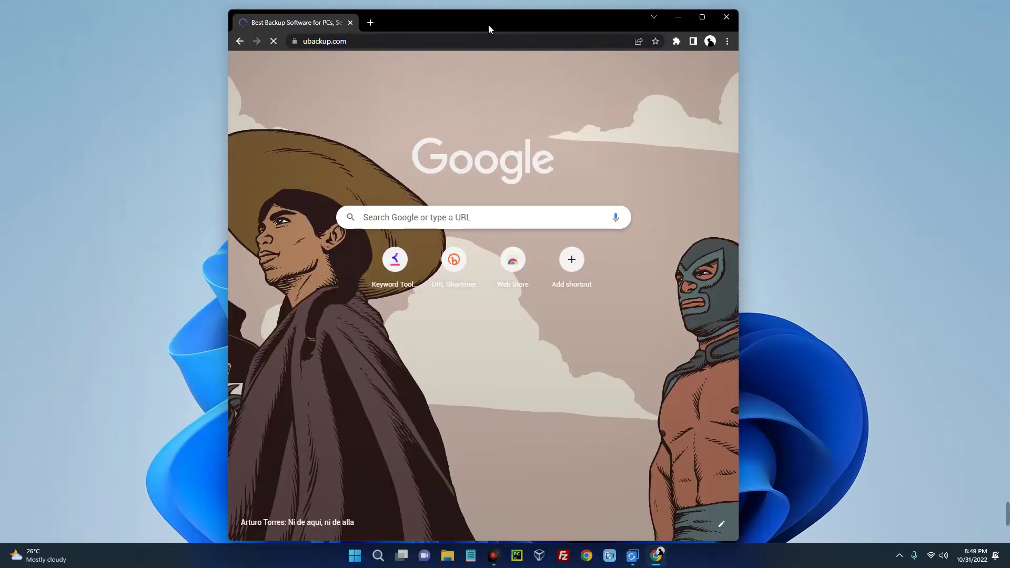
{"action": "double_click", "coordinate": [488, 25]}
{"action": "left_click", "coordinate": [735, 151]}
{"action": "scroll", "coordinate": [674, 158], "scroll_direction": "down", "scroll_amount": 10}
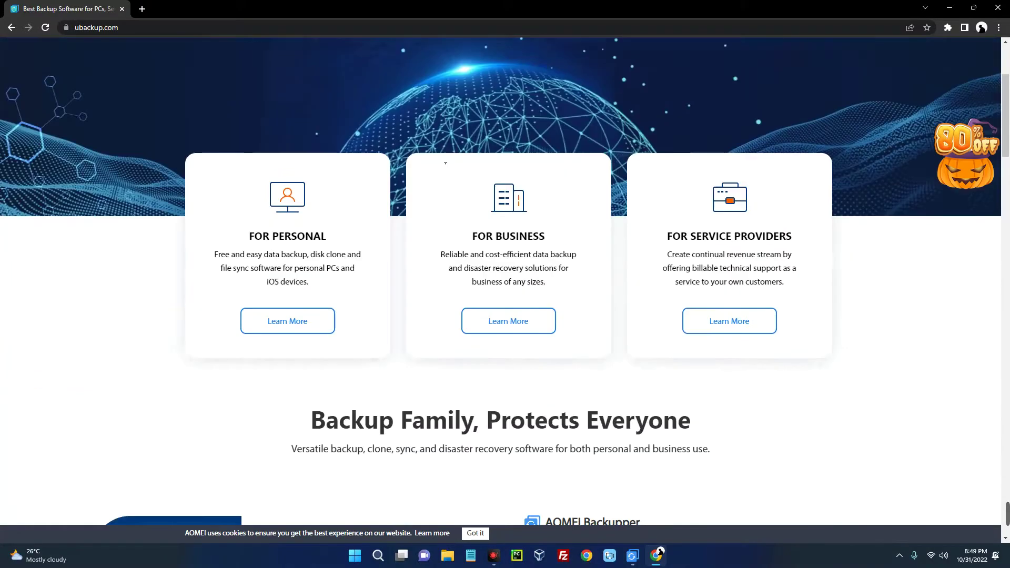
{"action": "scroll", "coordinate": [445, 163], "scroll_direction": "down", "scroll_amount": 6}
{"action": "scroll", "coordinate": [579, 263], "scroll_direction": "up", "scroll_amount": 3}
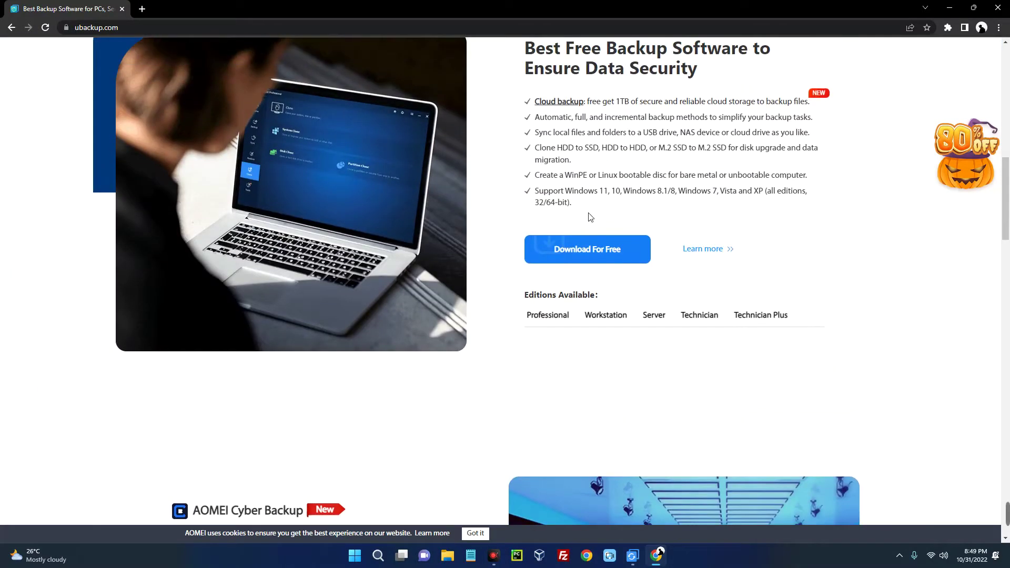
- Request the AOMEI Backupper Professional free trial from the download page, then cancel the download dialog
{"action": "left_click", "coordinate": [568, 251]}
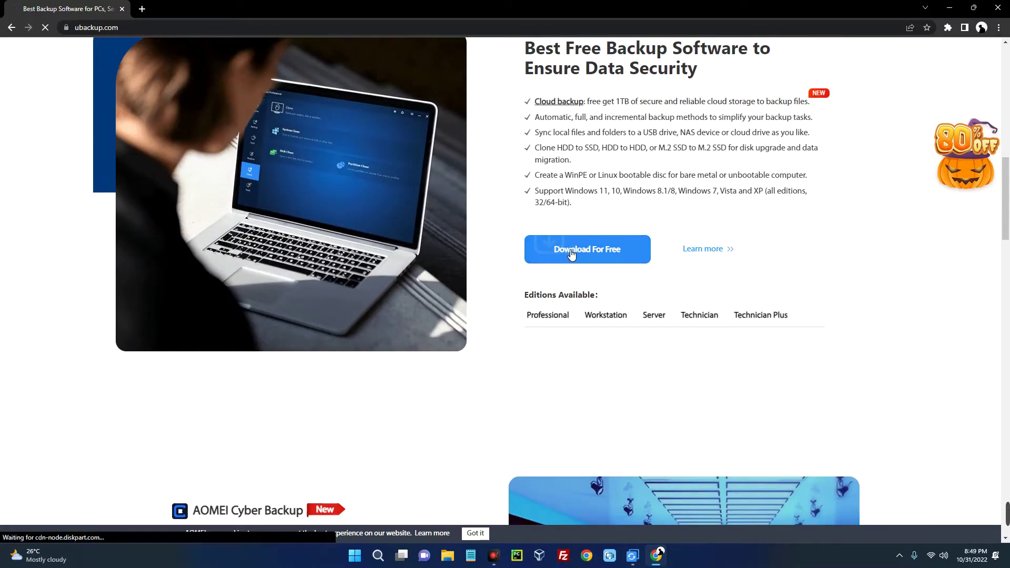
{"action": "scroll", "coordinate": [508, 242], "scroll_direction": "down", "scroll_amount": 9}
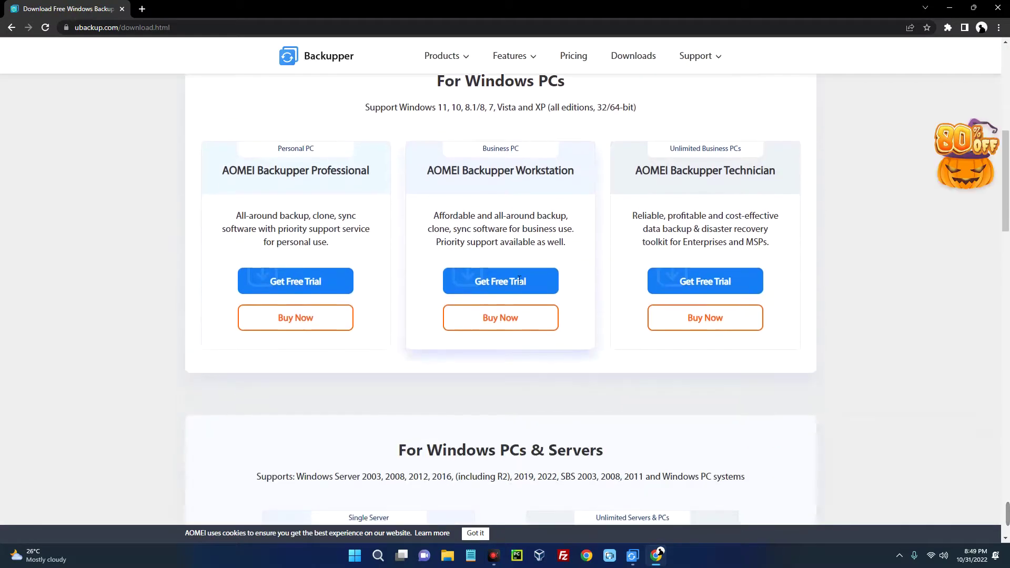
{"action": "scroll", "coordinate": [502, 208], "scroll_direction": "up", "scroll_amount": 2}
{"action": "left_click_drag", "start_coordinate": [437, 188], "coordinate": [575, 178]}
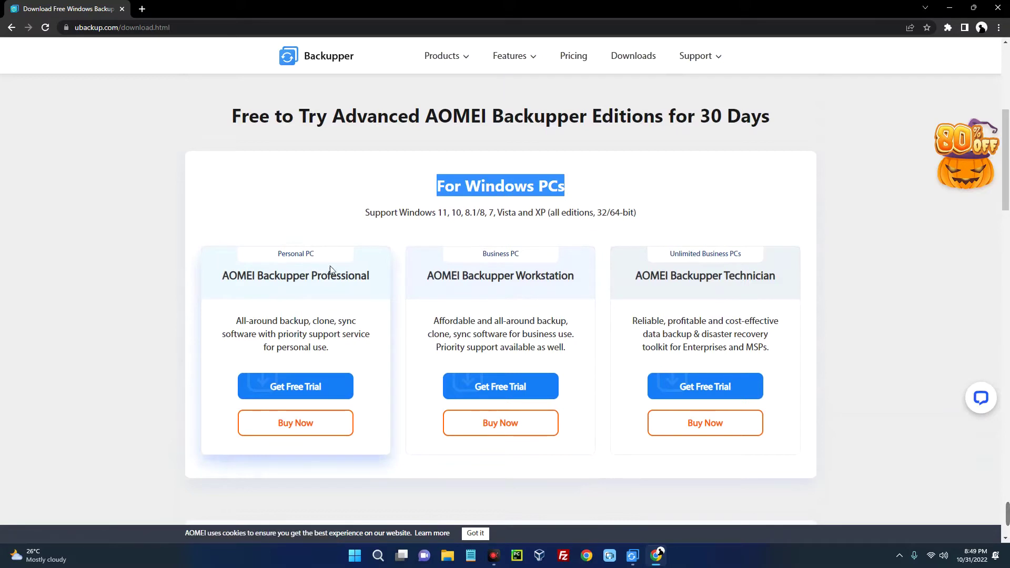
{"action": "left_click", "coordinate": [308, 396]}
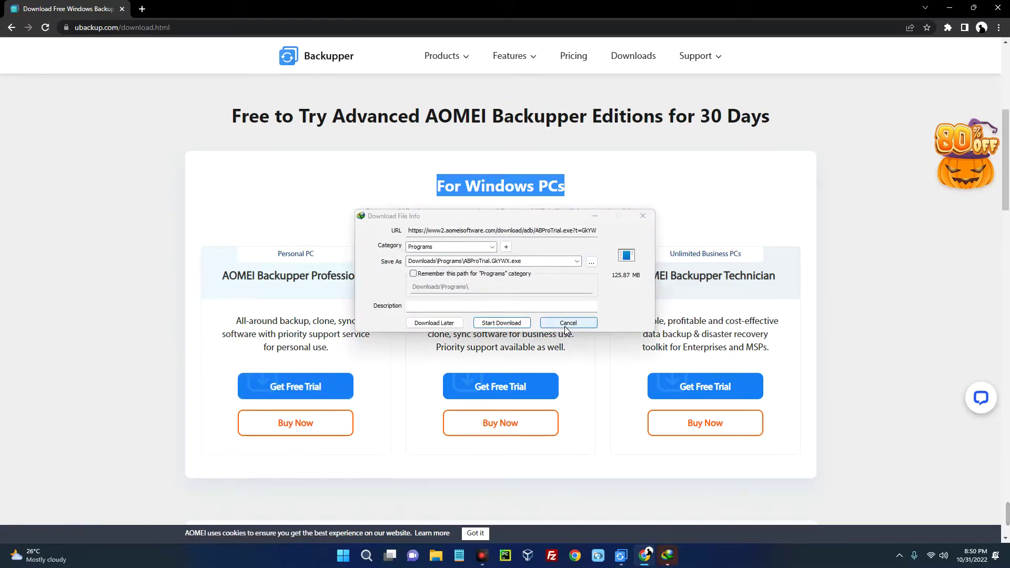
{"action": "left_click", "coordinate": [568, 322]}
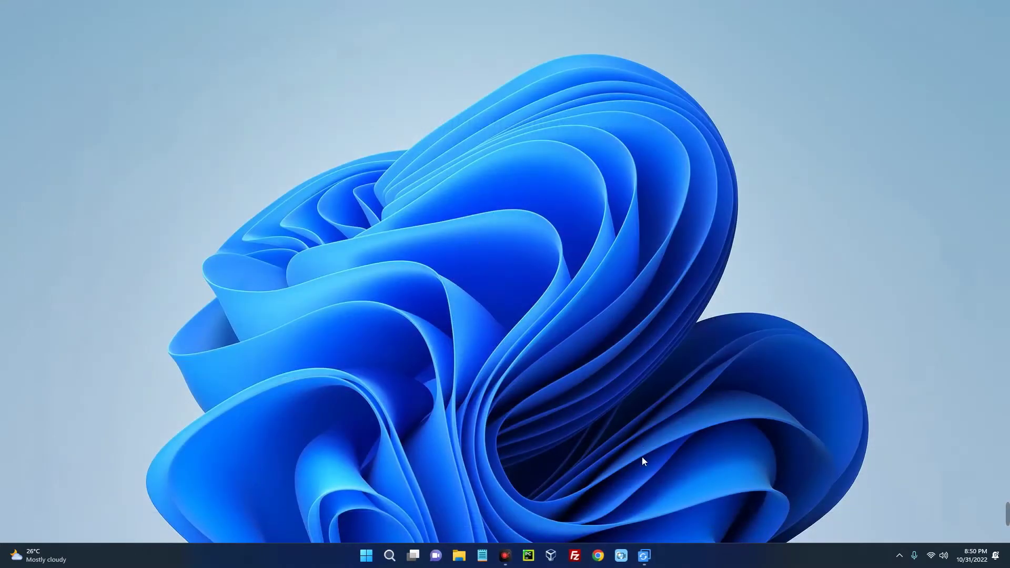
- Move the AOMEI window up-left and browse the Backup and Sync pages before returning Home
{"action": "left_click_drag", "start_coordinate": [415, 125], "coordinate": [344, 92]}
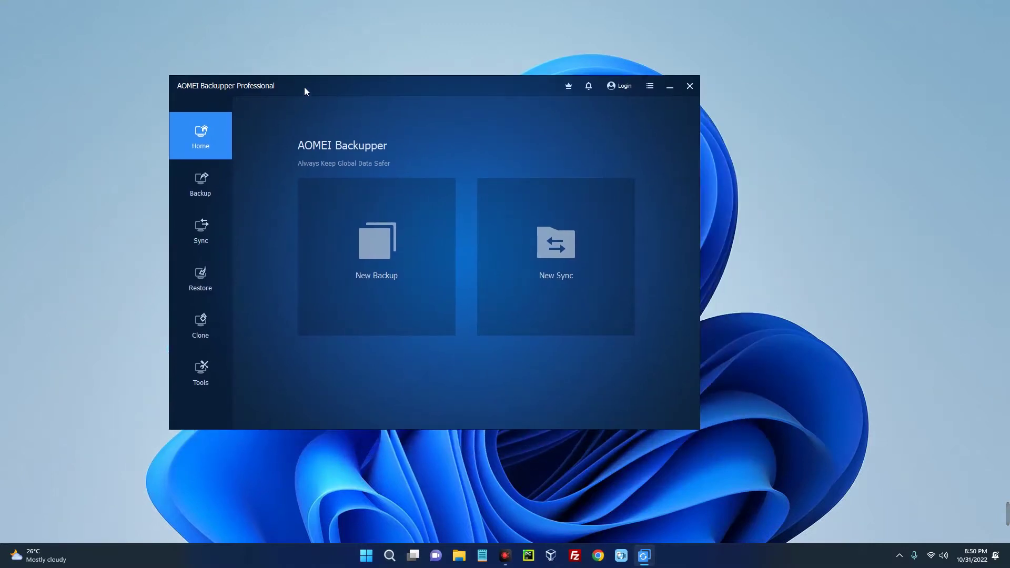
{"action": "left_click", "coordinate": [195, 200]}
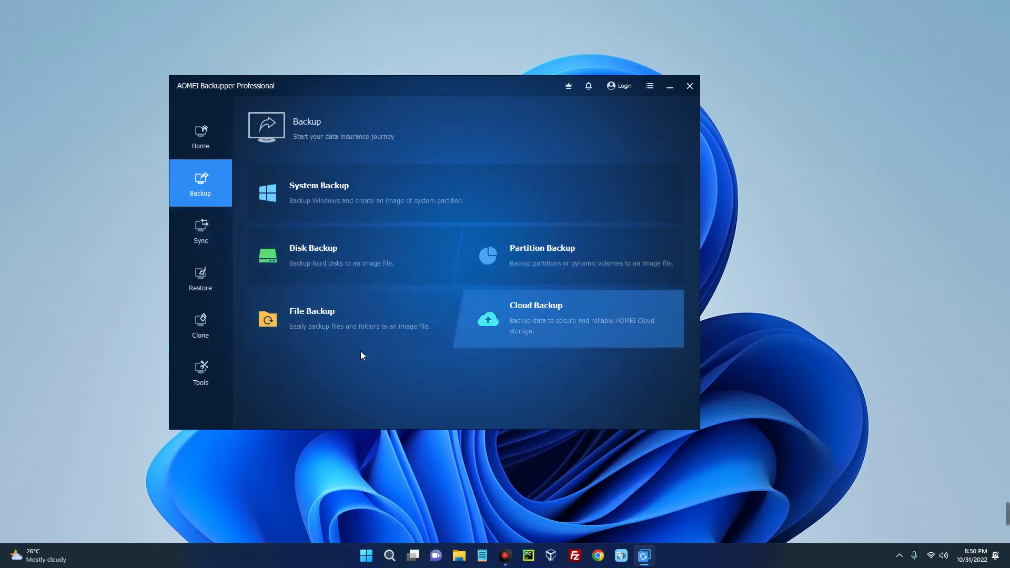
{"action": "left_click", "coordinate": [197, 217]}
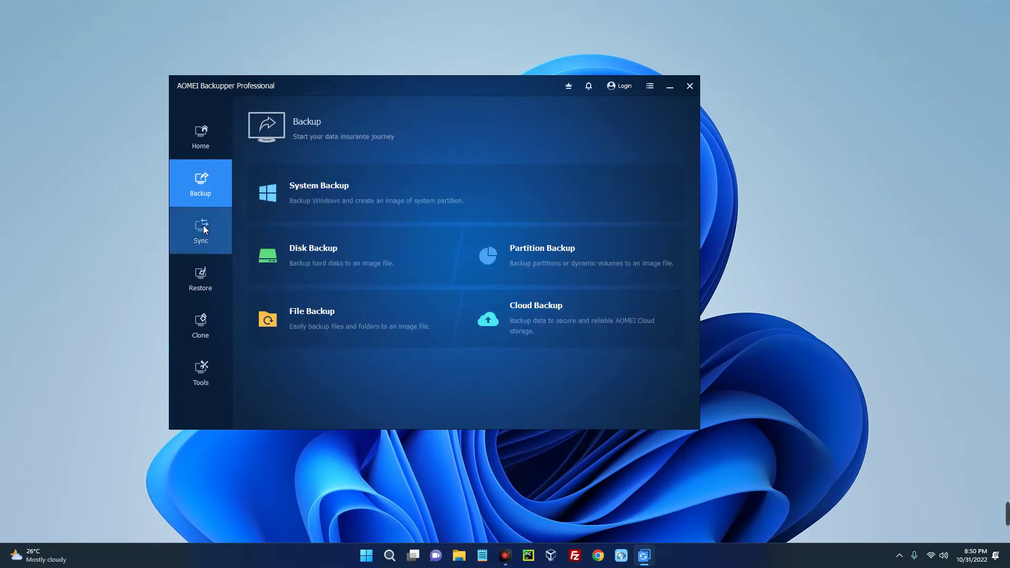
{"action": "left_click", "coordinate": [203, 225]}
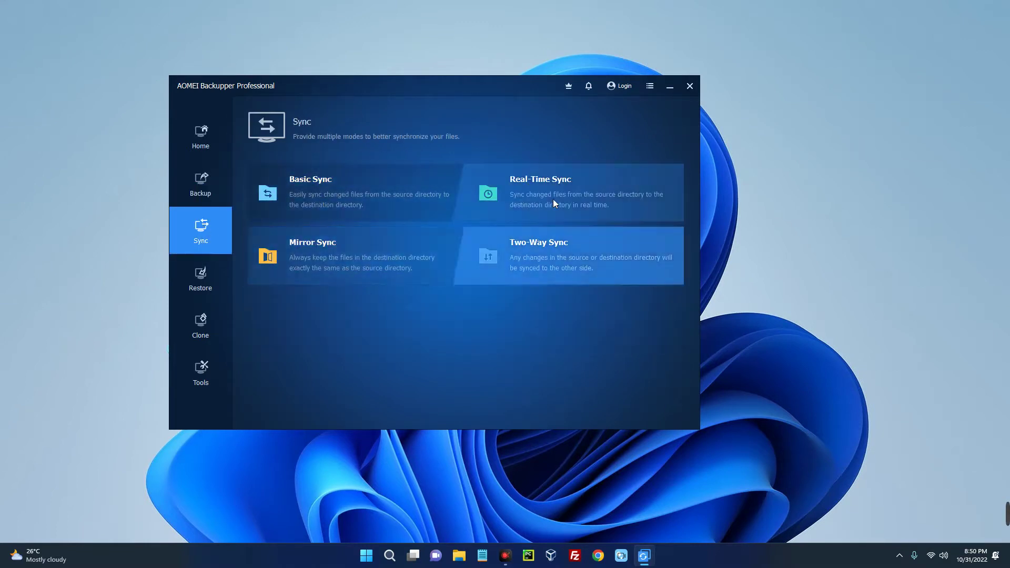
{"action": "left_click", "coordinate": [201, 150]}
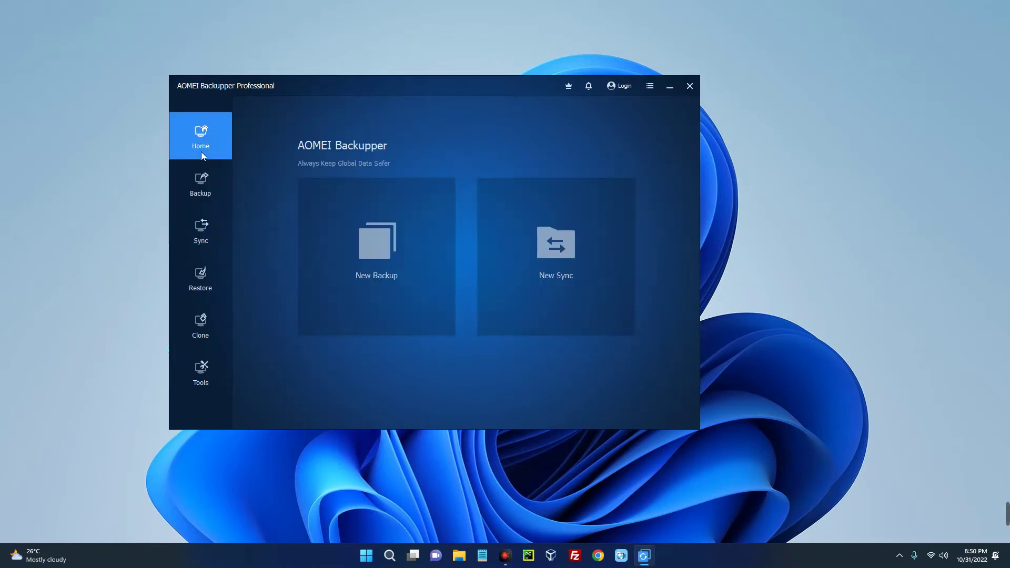
- Open and dismiss the sign-in form, then bring it up again
{"action": "left_click", "coordinate": [630, 89]}
{"action": "key", "text": "Escape"}
{"action": "left_click", "coordinate": [613, 91]}
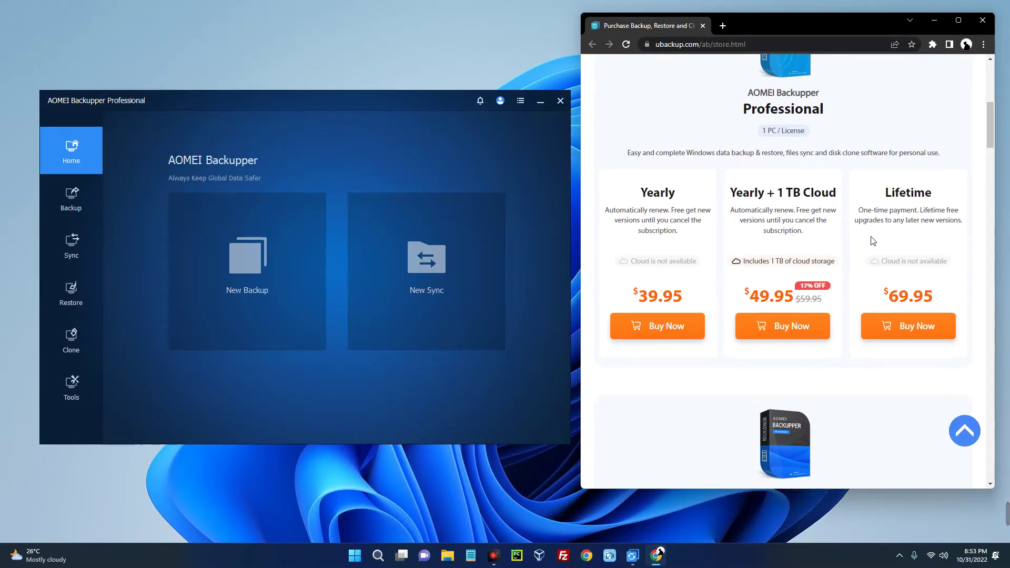
- Highlight the $69.95 Lifetime price on the store page, then close Chrome and reposition AOMEI
{"action": "left_click_drag", "start_coordinate": [881, 303], "coordinate": [938, 307]}
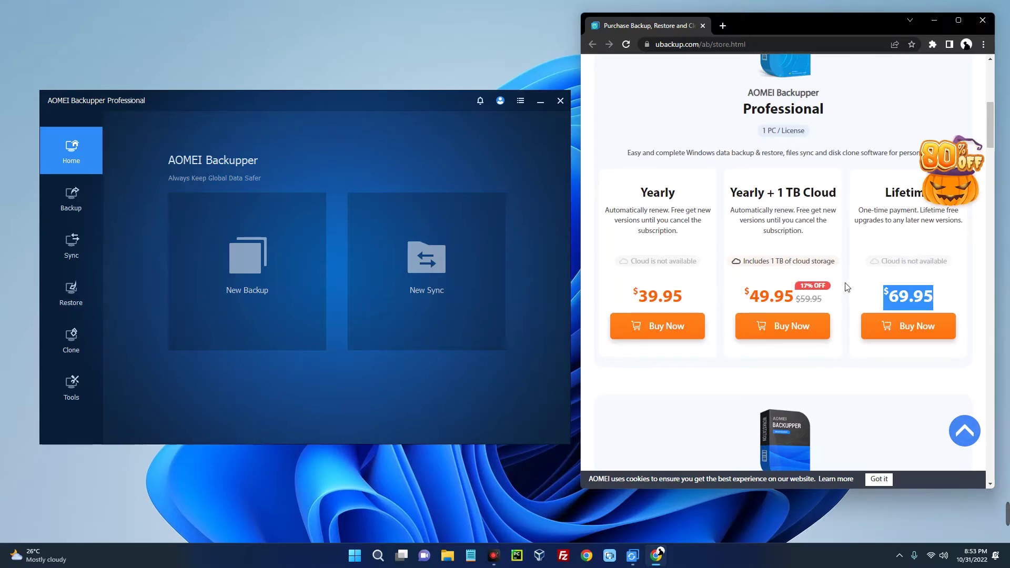
{"action": "left_click", "coordinate": [849, 370]}
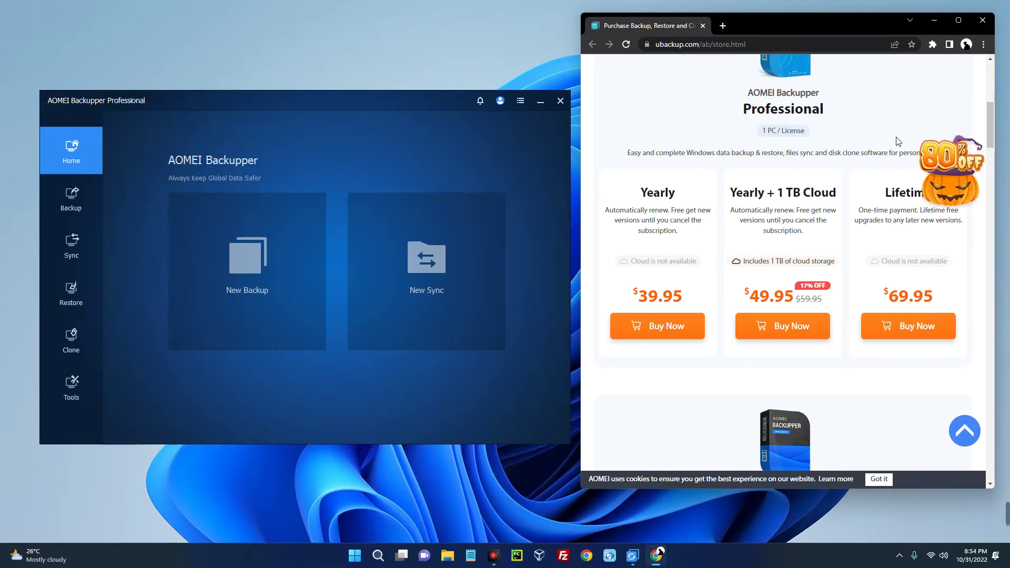
{"action": "left_click", "coordinate": [982, 20]}
{"action": "left_click_drag", "start_coordinate": [290, 103], "coordinate": [459, 67]}
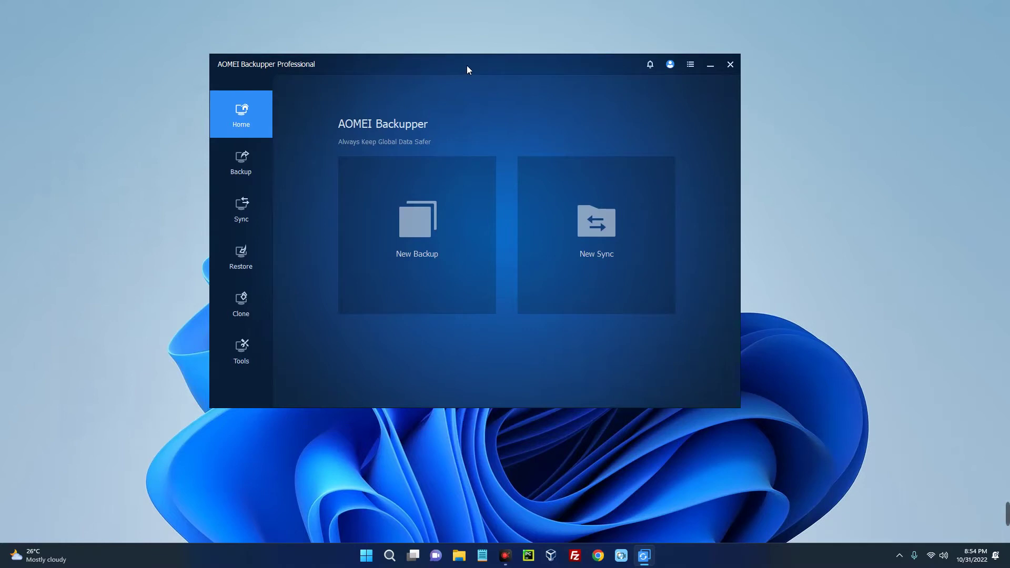
- Open the Clone page offering System Clone, Disk Clone and Partition Clone
{"action": "left_click", "coordinate": [243, 307]}
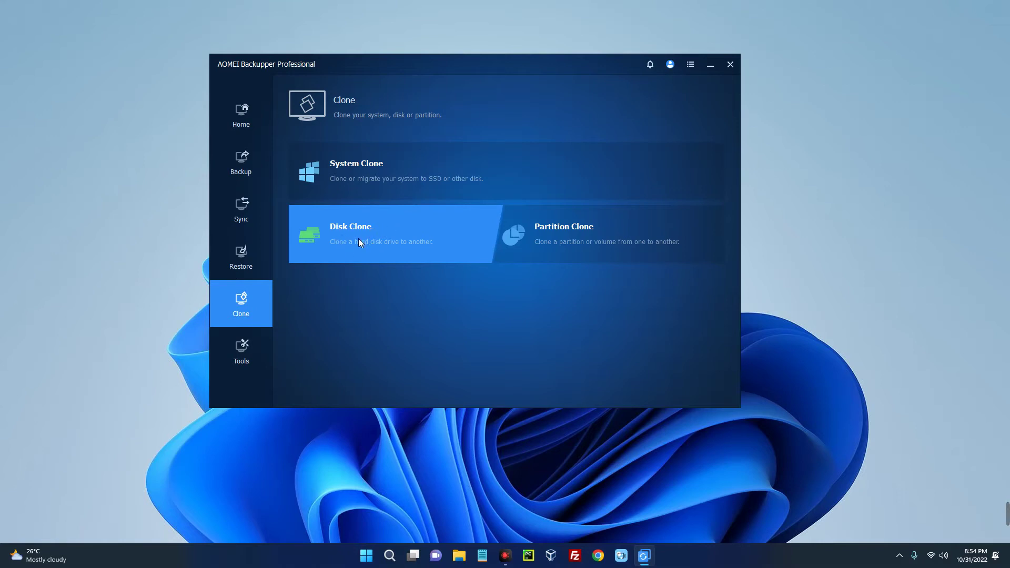
- Start Disk Clone and check the SSD (S:) drive's space in File Explorer
{"action": "left_click", "coordinate": [340, 243]}
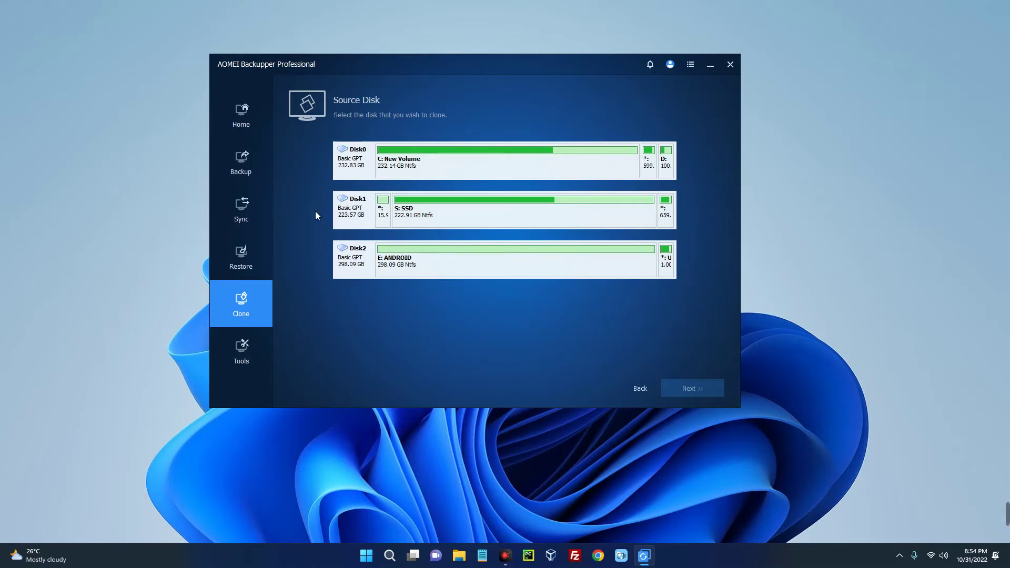
{"action": "key", "text": "super+e"}
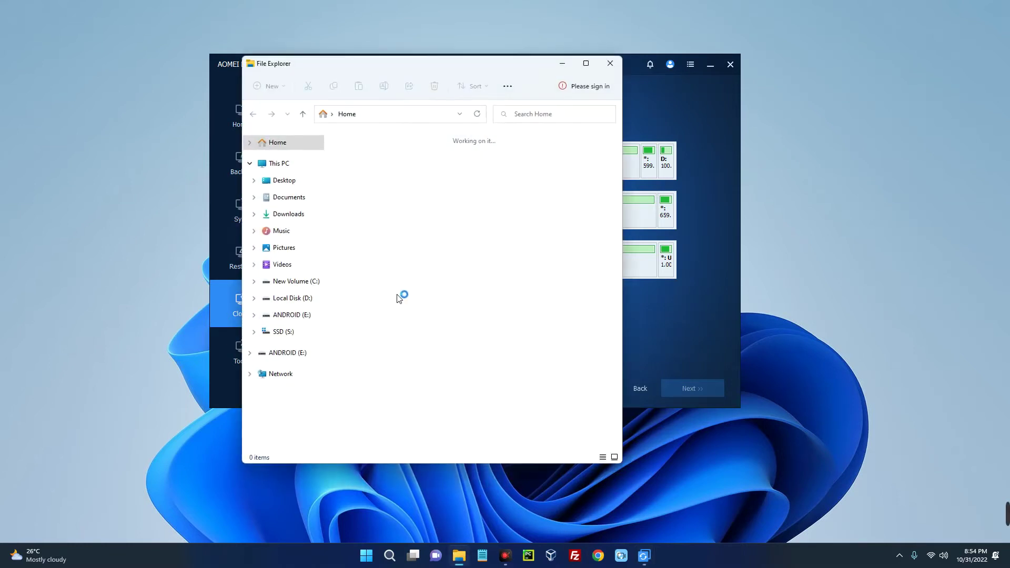
{"action": "left_click_drag", "start_coordinate": [417, 75], "coordinate": [313, 83]}
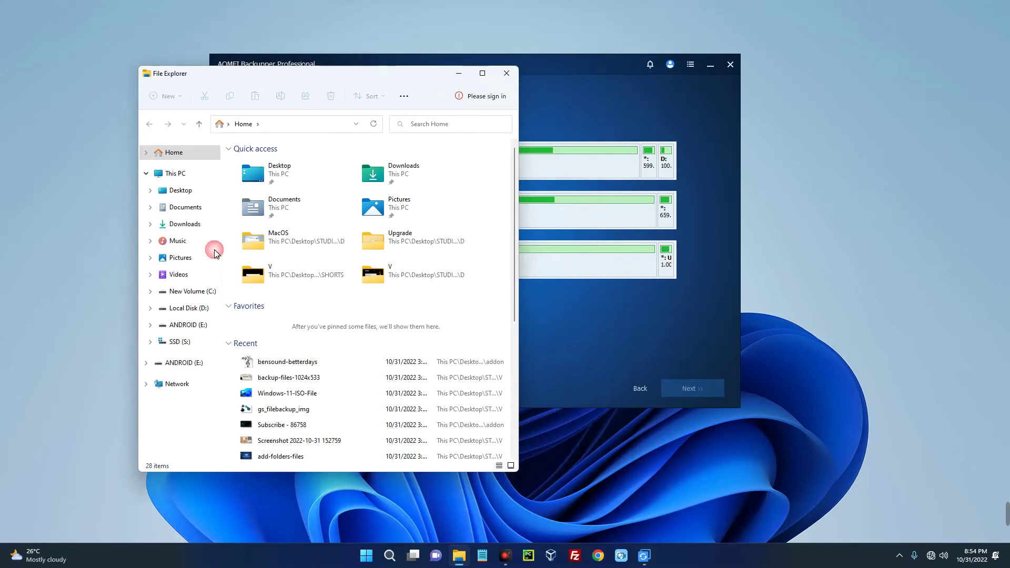
{"action": "left_click", "coordinate": [179, 173]}
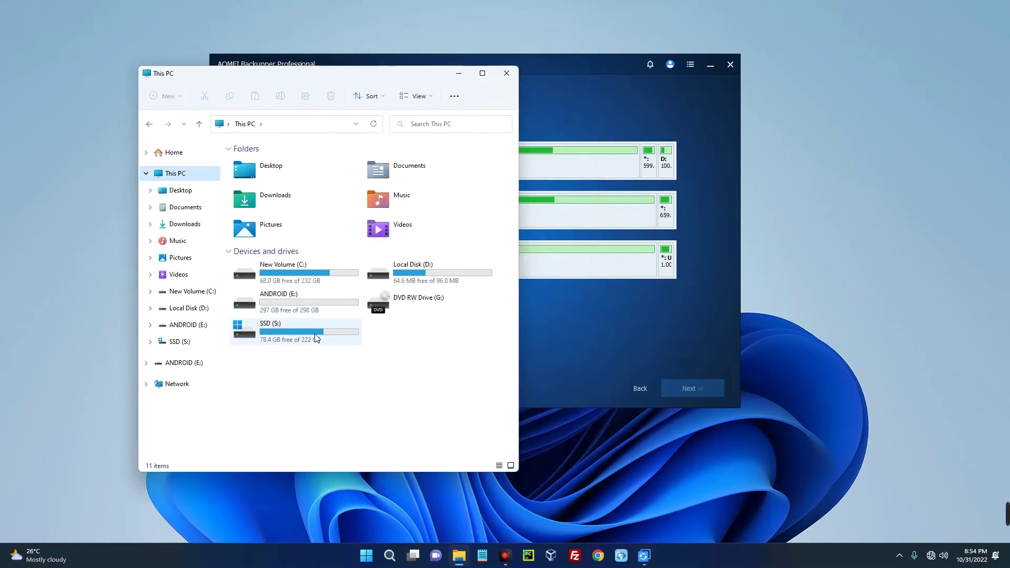
{"action": "left_click", "coordinate": [278, 337]}
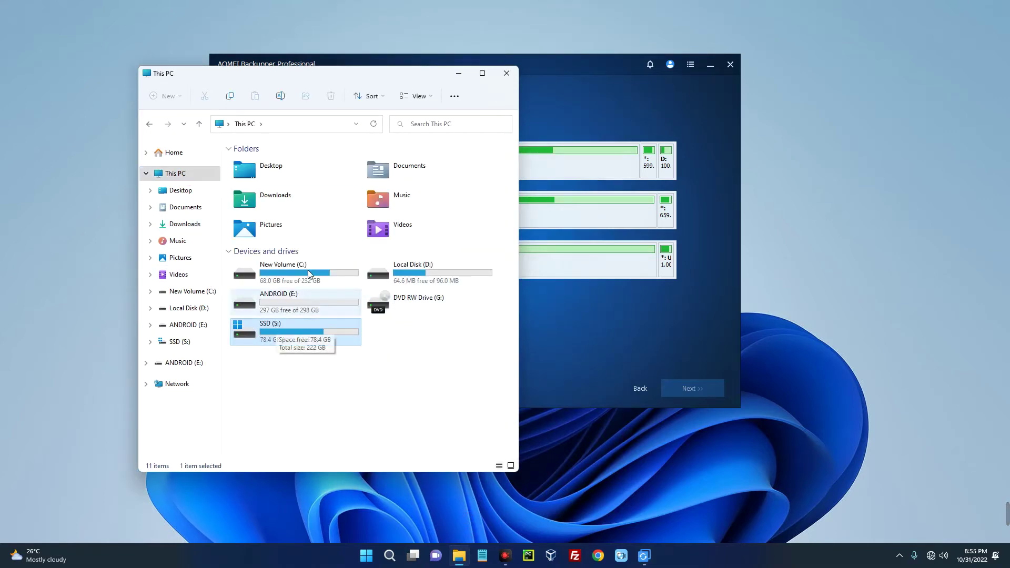
- Pick Disk1 (S: SSD, 223.57 GB) as the source disk and continue
{"action": "left_click", "coordinate": [458, 73]}
{"action": "left_click", "coordinate": [417, 218]}
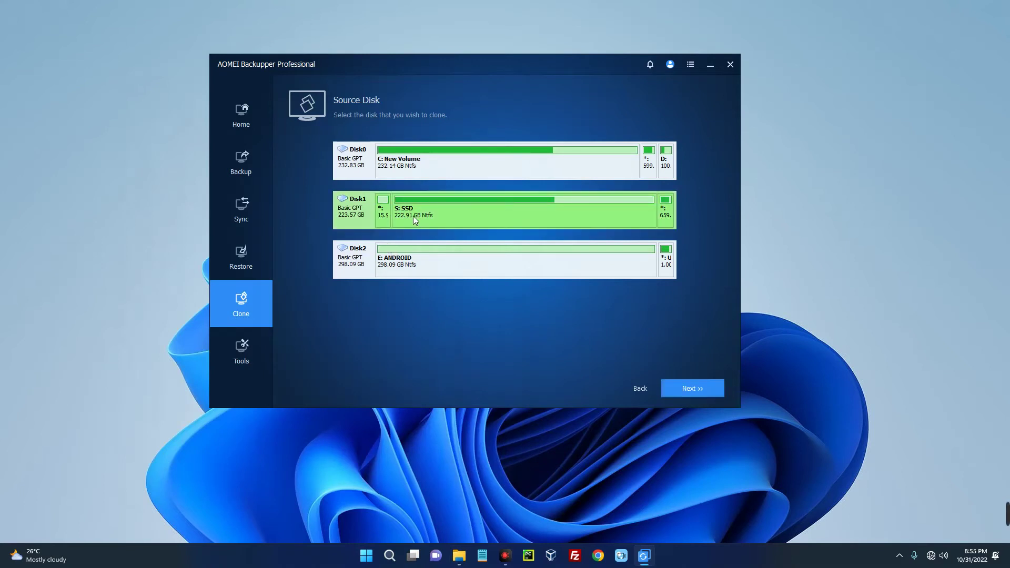
{"action": "left_click", "coordinate": [700, 383]}
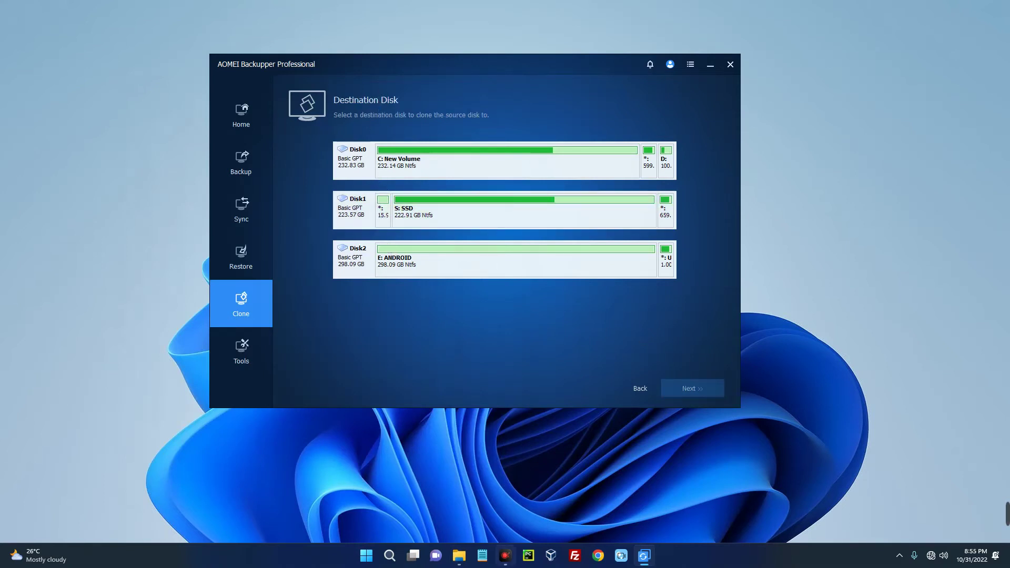
- Check ANDROID (E:) capacity, set Disk2 (298.09 GB) as destination and accept the overwrite warning
{"action": "left_click", "coordinate": [459, 556]}
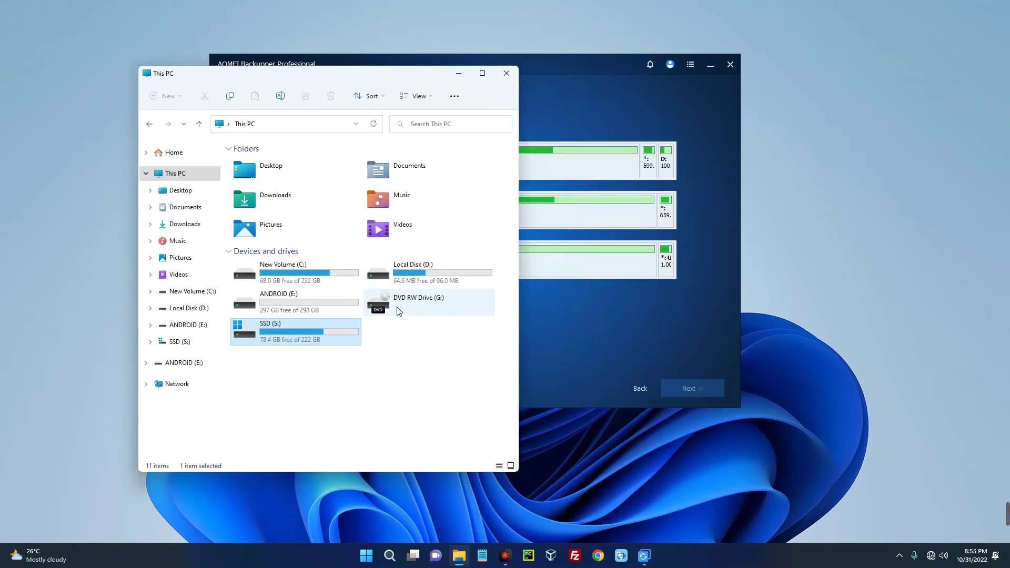
{"action": "left_click", "coordinate": [288, 307]}
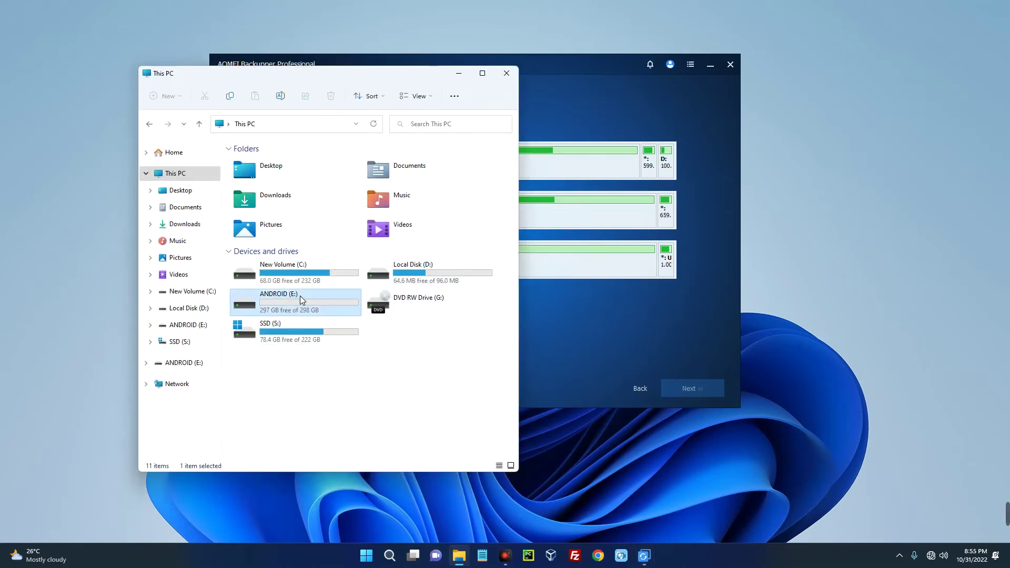
{"action": "left_click", "coordinate": [458, 74]}
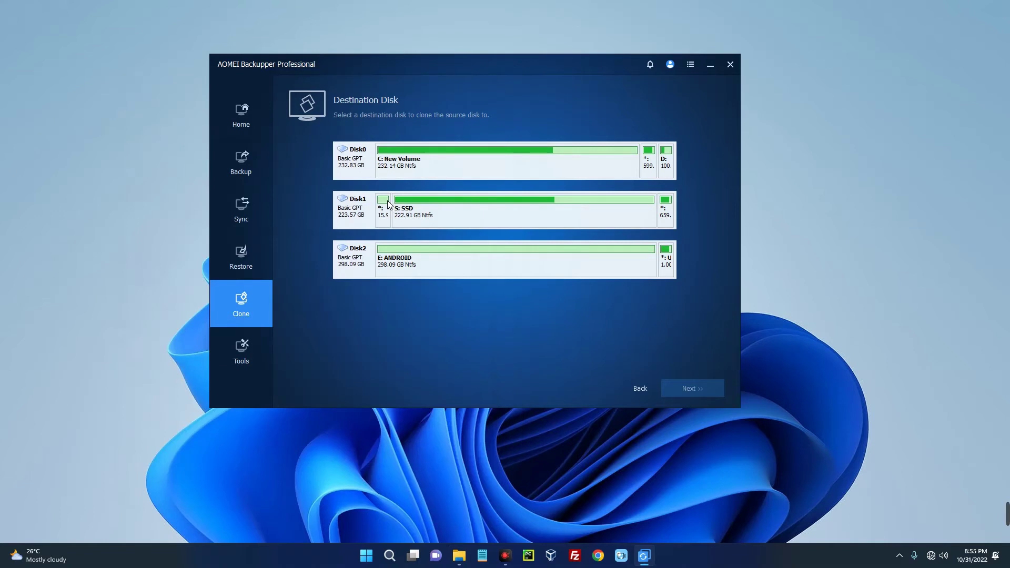
{"action": "left_click", "coordinate": [404, 268]}
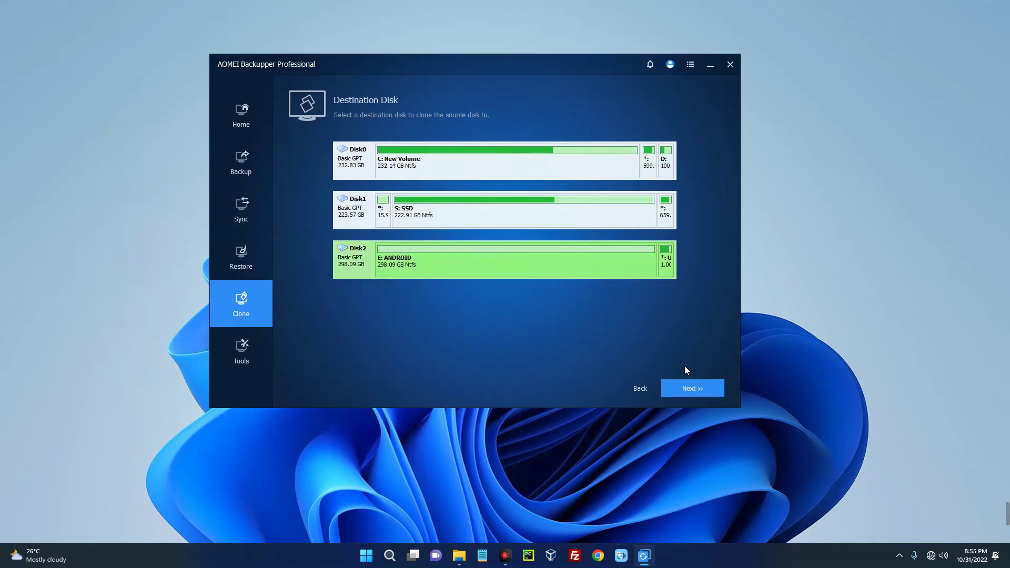
{"action": "left_click", "coordinate": [701, 392]}
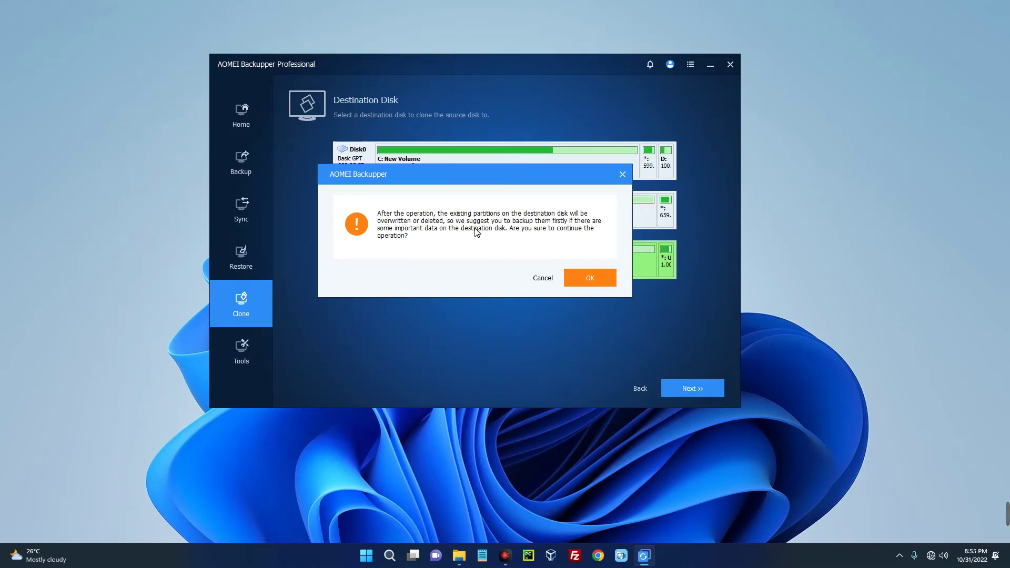
{"action": "left_click", "coordinate": [589, 280]}
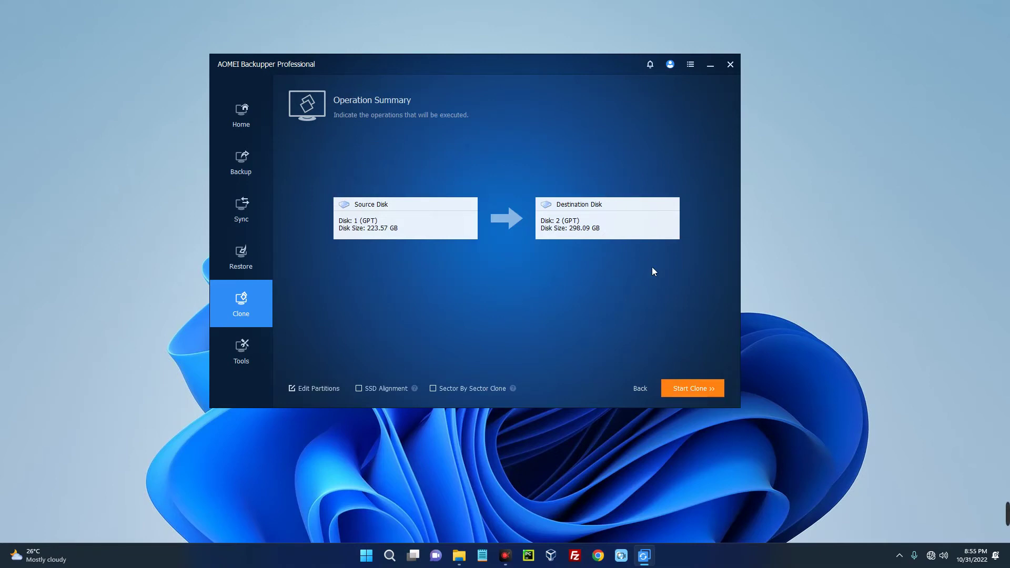
- Start cloning Disk 1 (223.57 GB) onto Disk 2 (298.09 GB)
{"action": "left_click", "coordinate": [683, 387]}
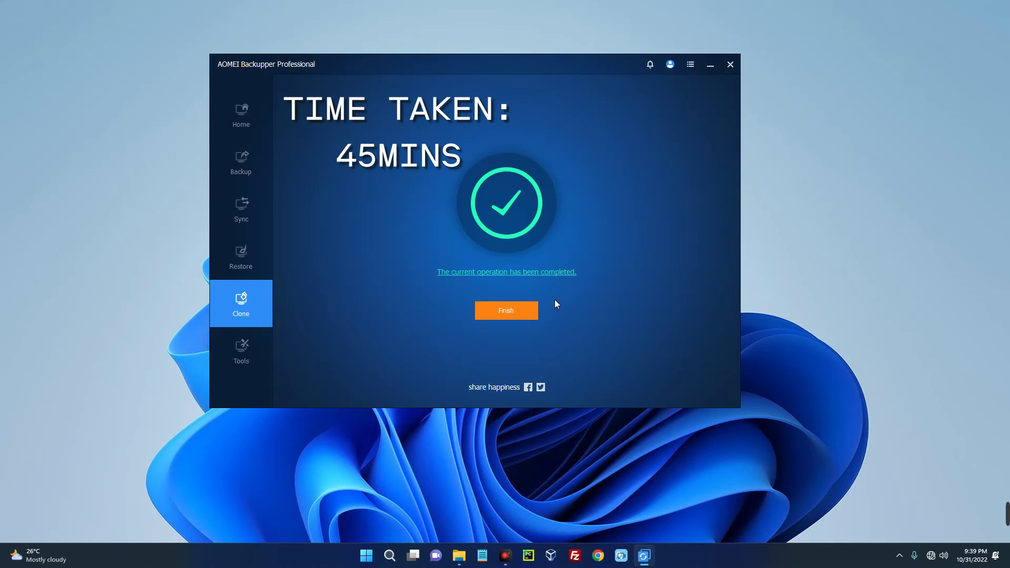
- Close the completed clone result with Finish
{"action": "left_click", "coordinate": [506, 306]}
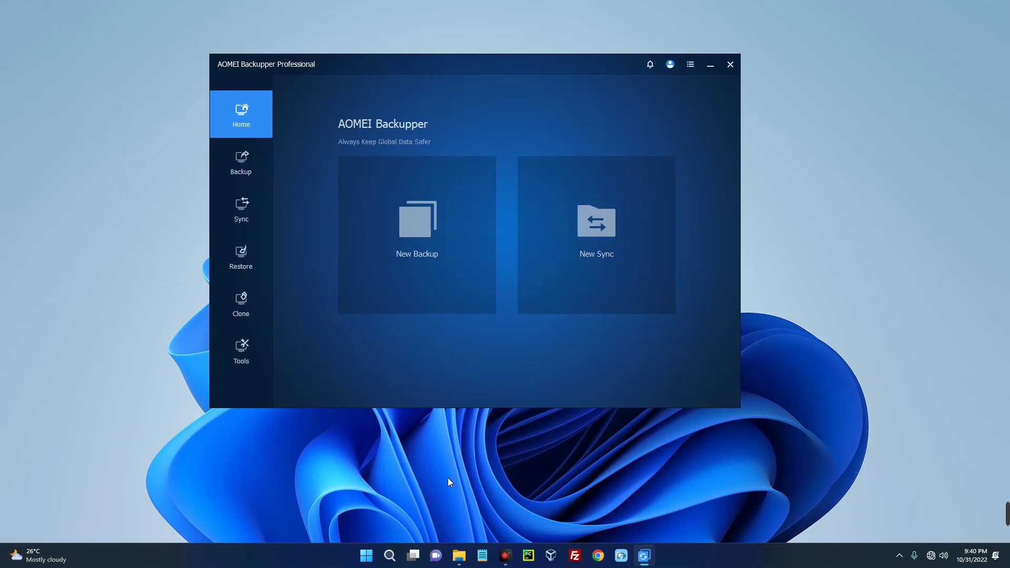
- Compare SSD (S:) with the cloned SSD (E:), 197 GB free of 297 GB, then minimize Explorer
{"action": "left_click", "coordinate": [459, 556]}
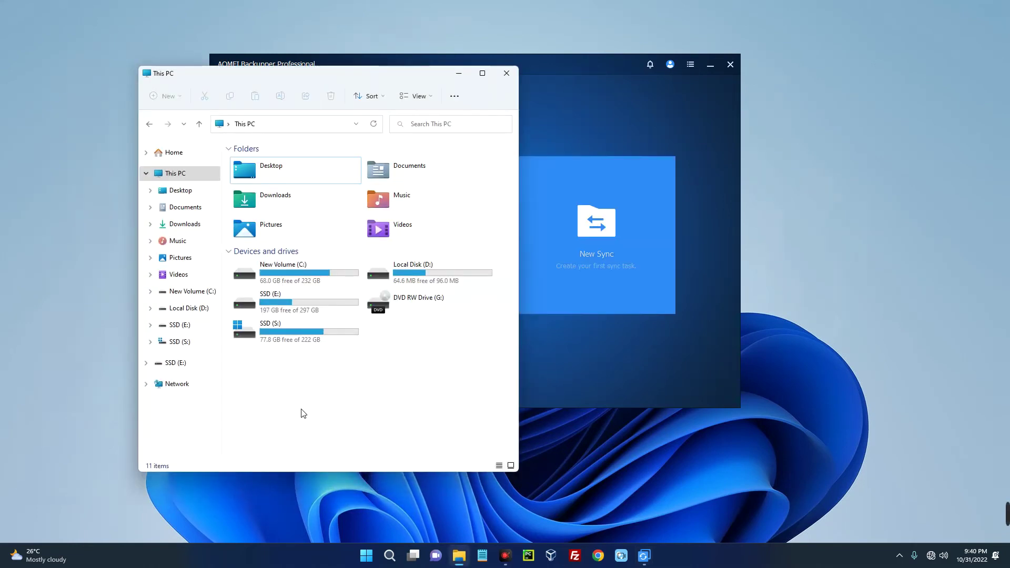
{"action": "left_click", "coordinate": [296, 341]}
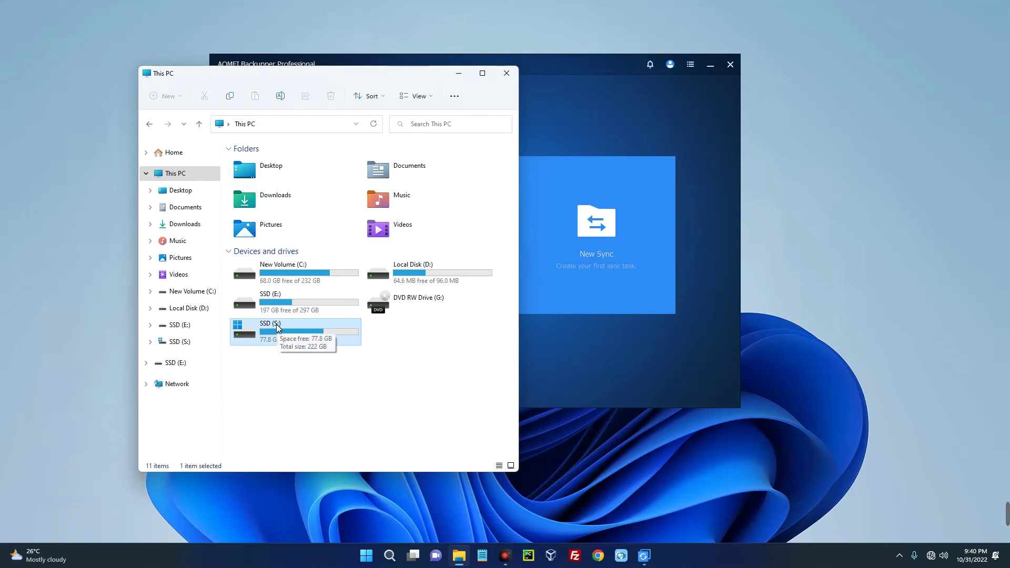
{"action": "left_click", "coordinate": [276, 304]}
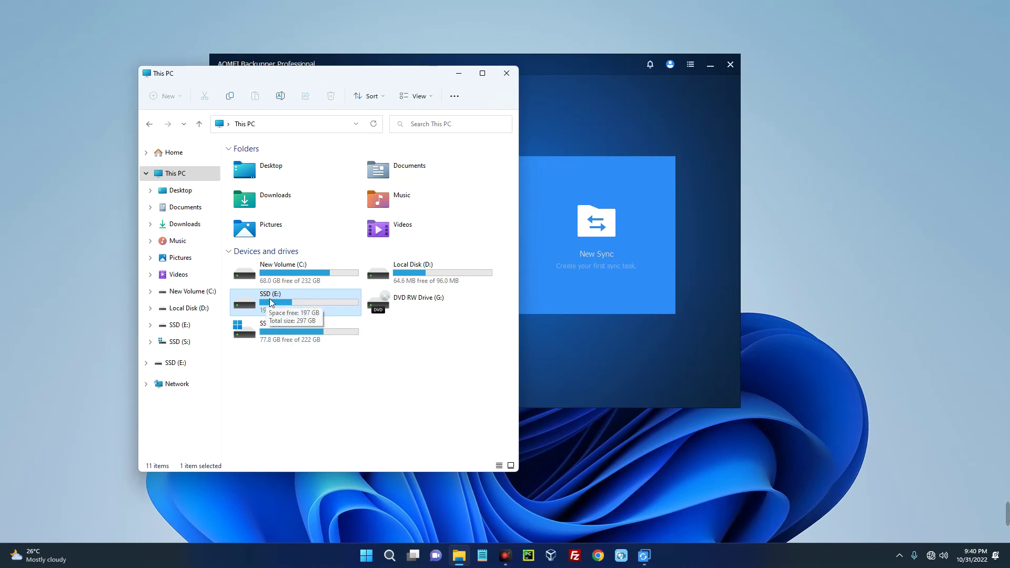
{"action": "left_click", "coordinate": [270, 324]}
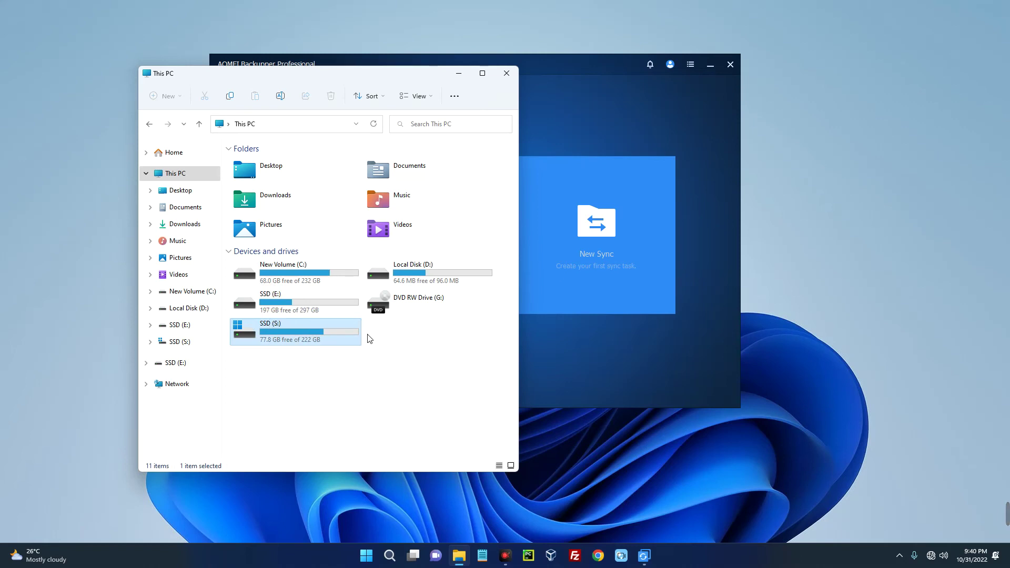
{"action": "left_click", "coordinate": [277, 304]}
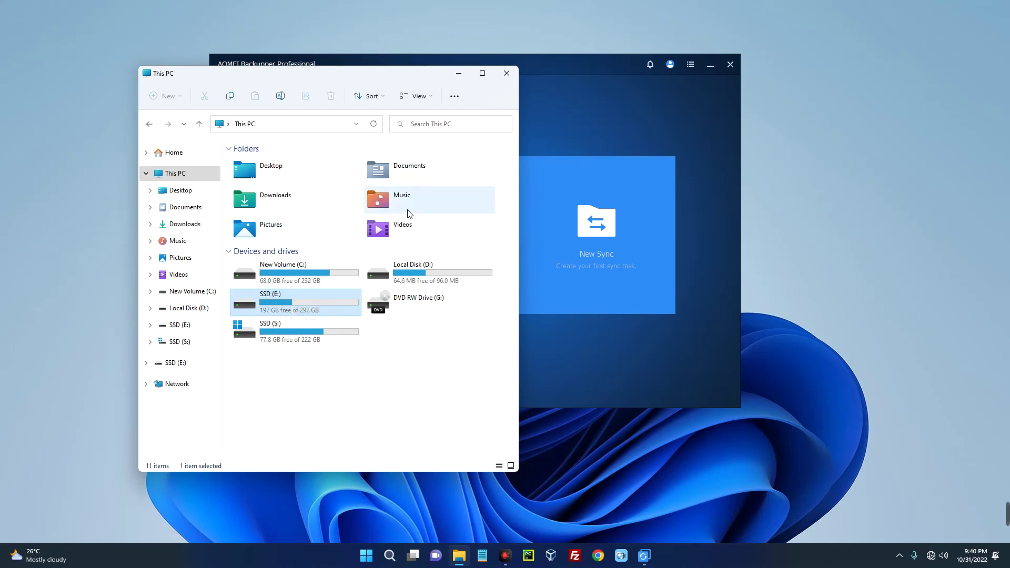
{"action": "left_click", "coordinate": [459, 74]}
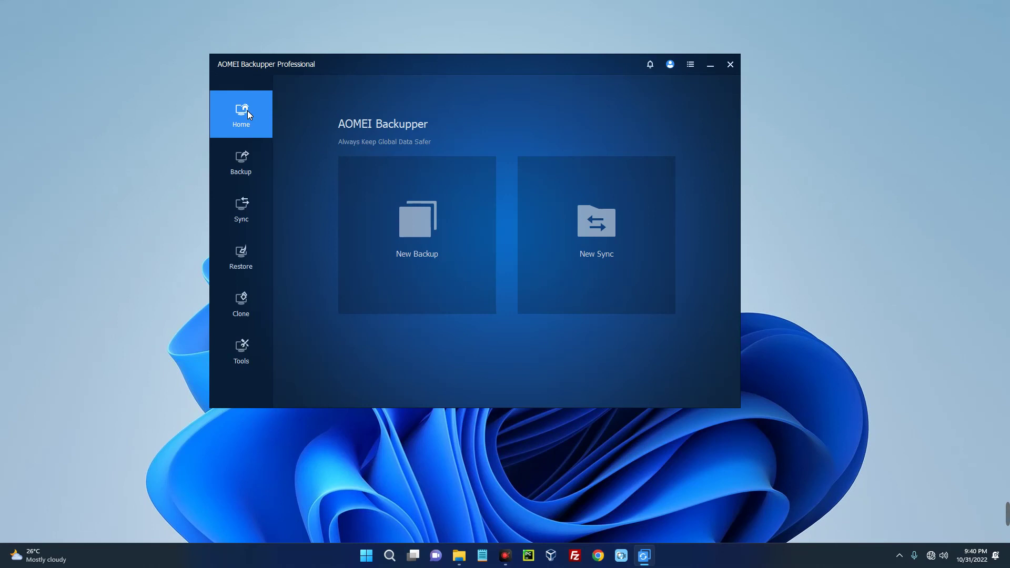
{"action": "left_click", "coordinate": [245, 168]}
{"action": "left_click", "coordinate": [251, 218]}
{"action": "left_click", "coordinate": [260, 273]}
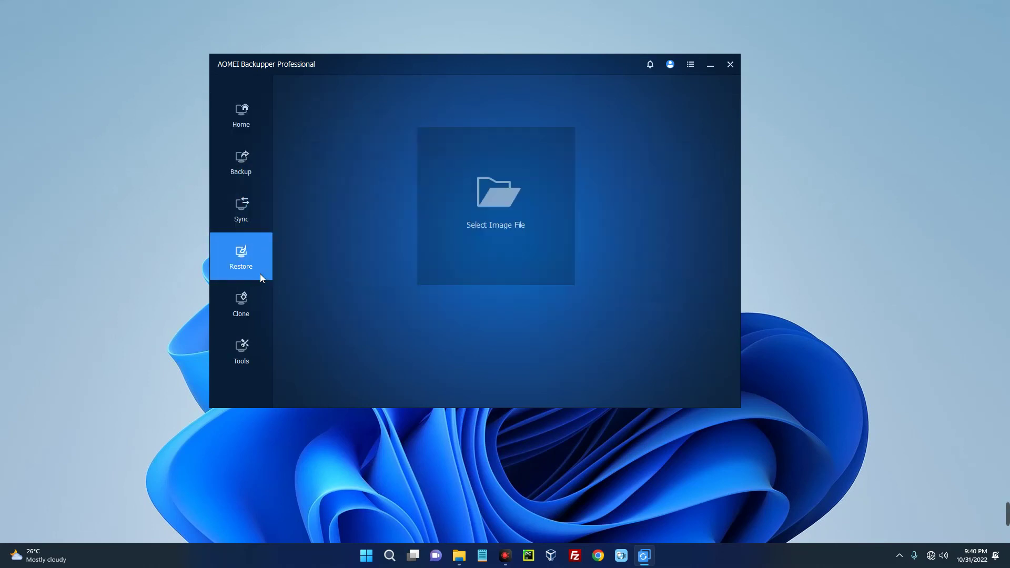
{"action": "left_click", "coordinate": [265, 297]}
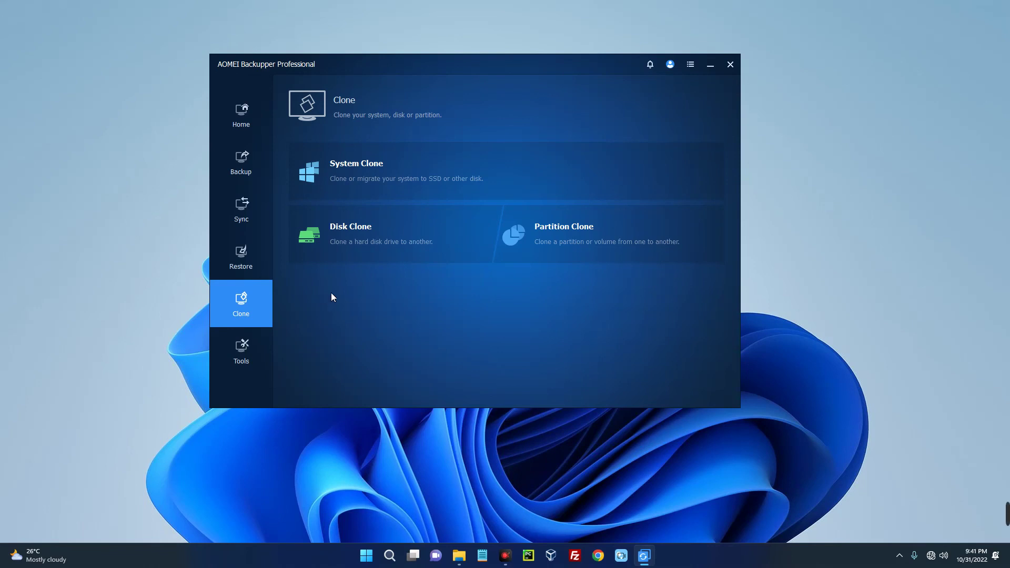
{"action": "left_click", "coordinate": [243, 176]}
{"action": "left_click", "coordinate": [255, 117]}
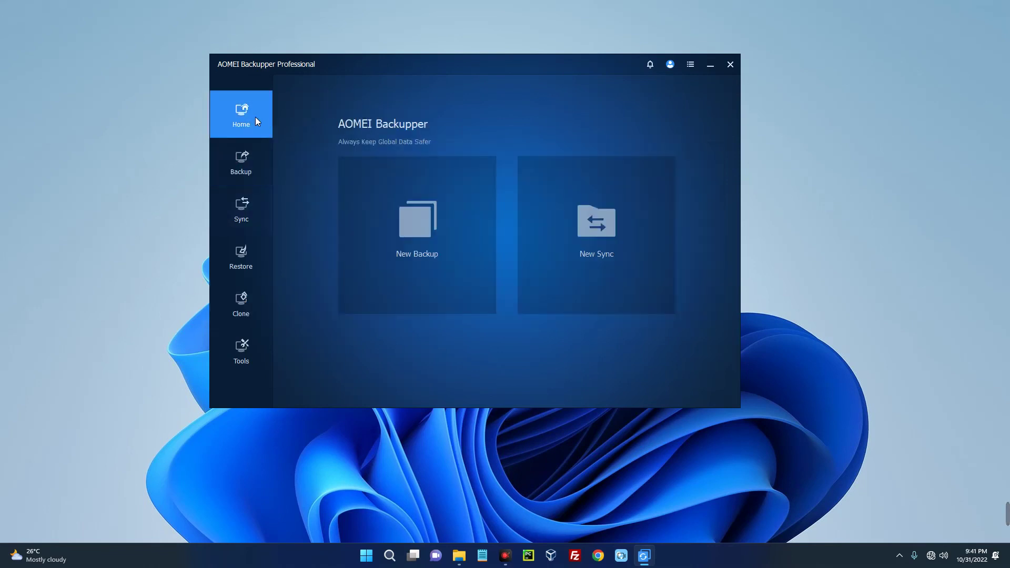